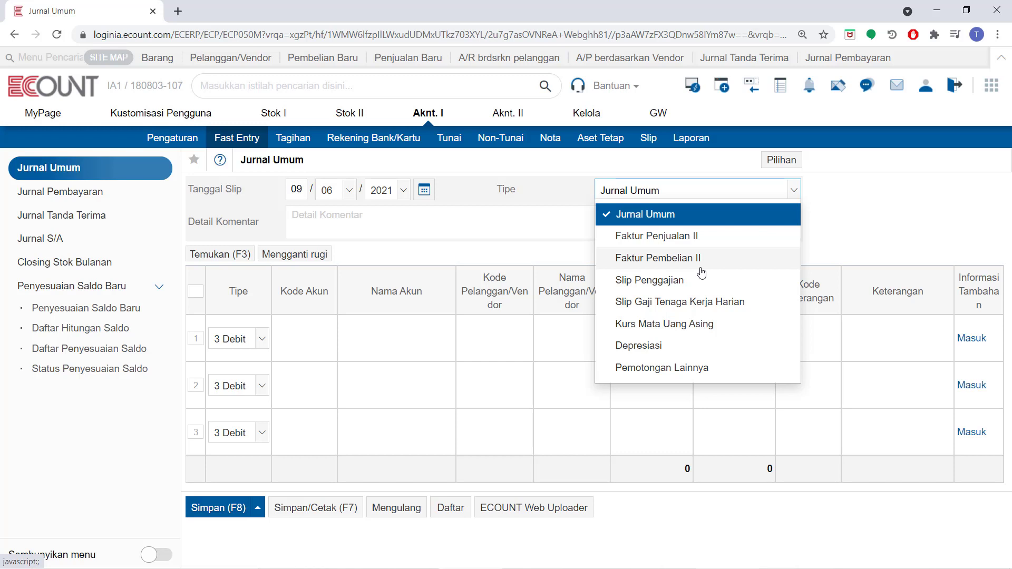
Step: Set the slip type to Faktur Penjualan II, keeping the slip date 09/06/2021 and the tax type Pajak(10%)
{"action": "left_click", "coordinate": [717, 243]}
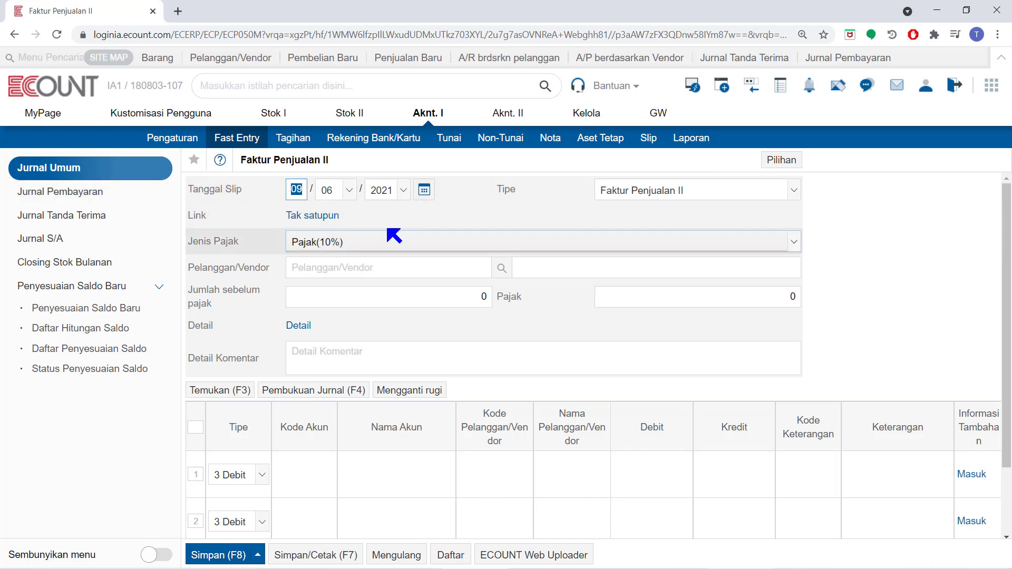
{"action": "left_click", "coordinate": [424, 190]}
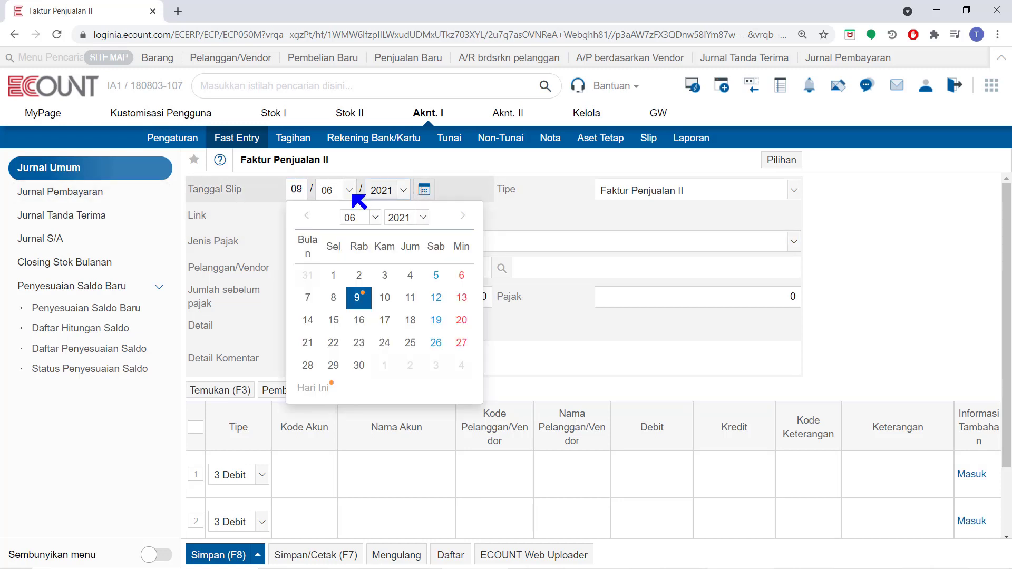
{"action": "left_click", "coordinate": [423, 192]}
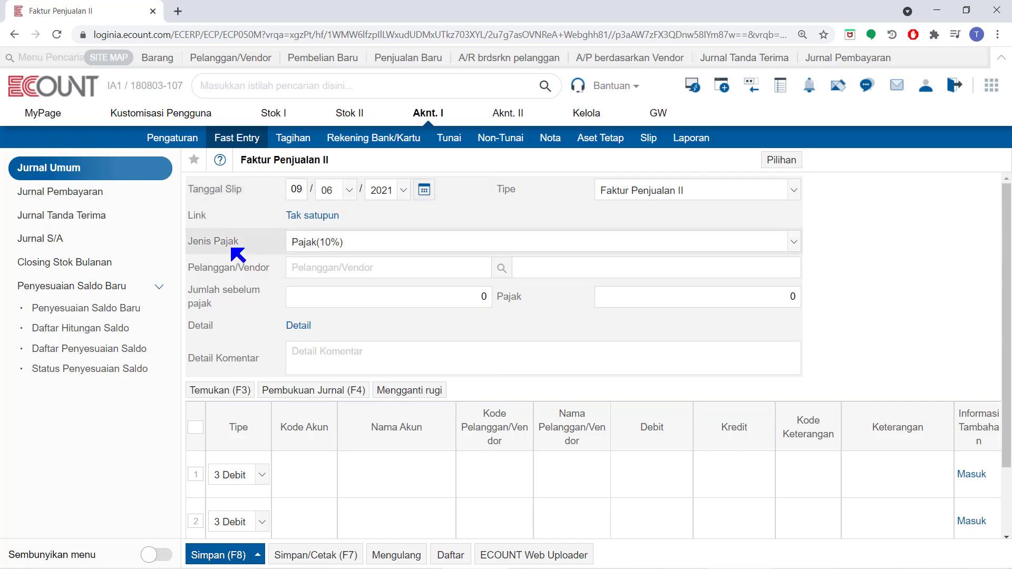
{"action": "left_click", "coordinate": [313, 252]}
{"action": "left_click", "coordinate": [315, 247]}
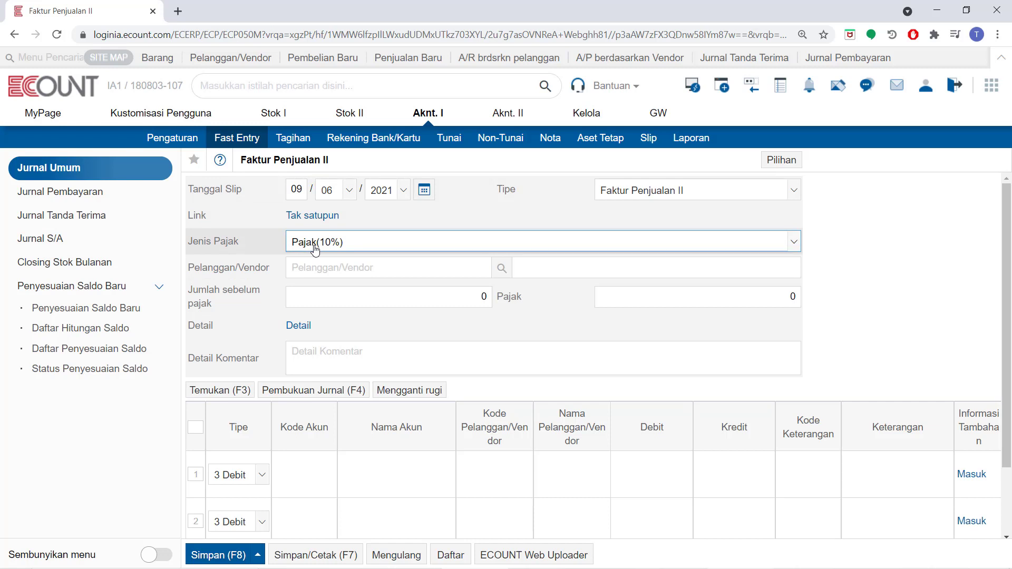
Step: Search for and assign Magnolia as the customer of the sales invoice
{"action": "left_click", "coordinate": [317, 265]}
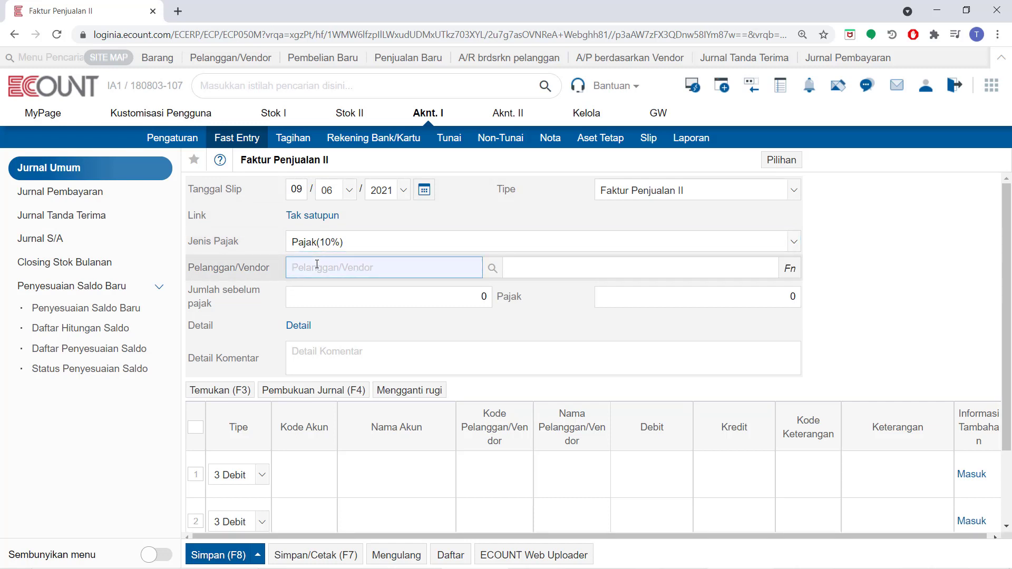
{"action": "type", "text": "manga"}
{"action": "key", "text": "BackSpace"}
{"action": "key", "text": "BackSpace"}
{"action": "key", "text": "BackSpace"}
{"action": "type", "text": "gnoli"}
{"action": "key", "text": "Return"}
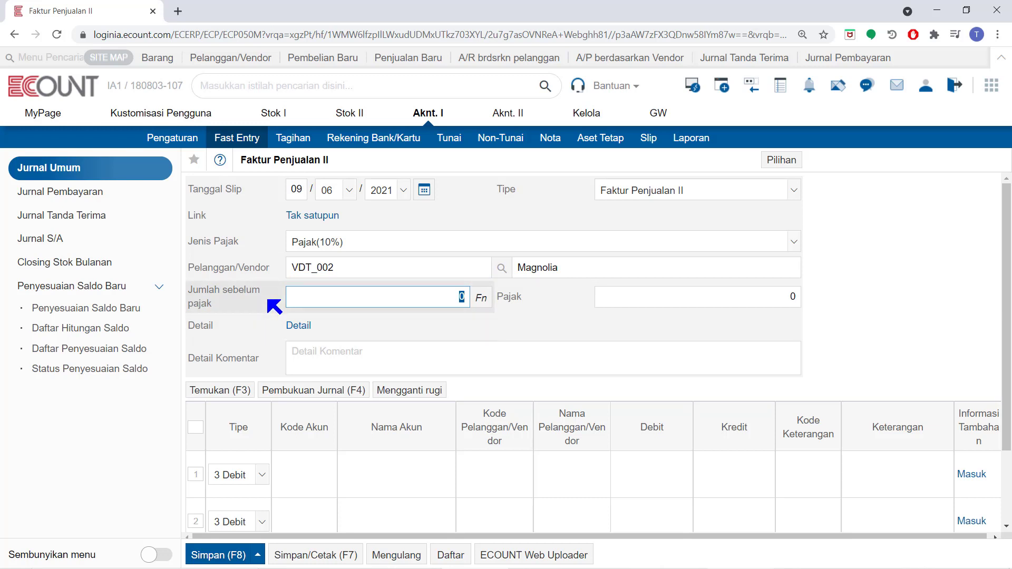
Step: Enter 500.000 as the pre-tax amount and recalculate it, choosing the first result with a tax-inclusive total of 500.000,00
{"action": "type", "text": "5000000"}
{"action": "key", "text": "Tab"}
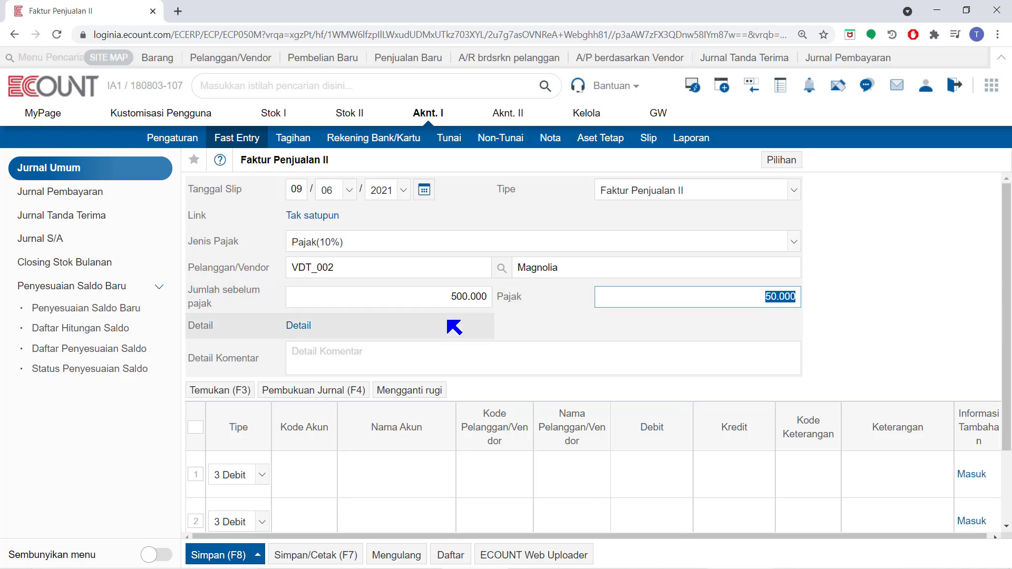
{"action": "left_click", "coordinate": [448, 299]}
{"action": "left_click", "coordinate": [485, 299]}
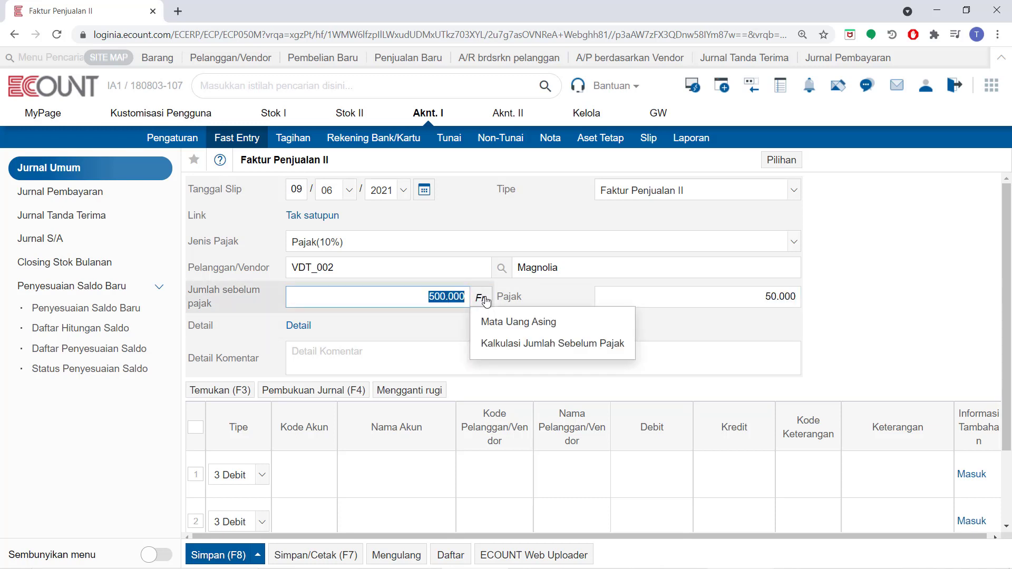
{"action": "left_click", "coordinate": [507, 344]}
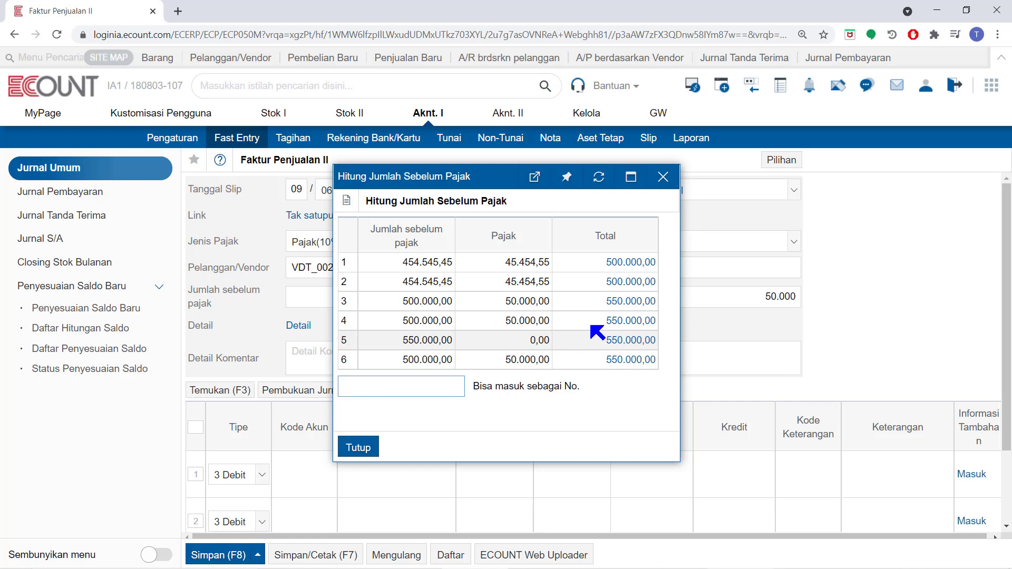
{"action": "left_click", "coordinate": [613, 265]}
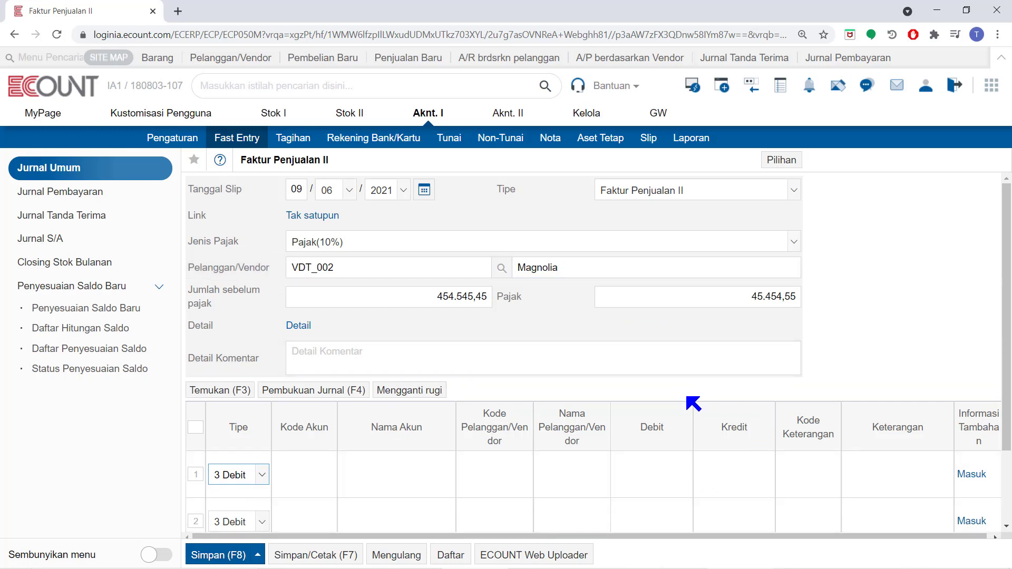
Step: Keep the first line's type as 3 Debit and generate the sales invoice's journal lines with Pembukuan Jurnal
{"action": "scroll", "coordinate": [693, 403], "scroll_direction": "down", "scroll_amount": 1}
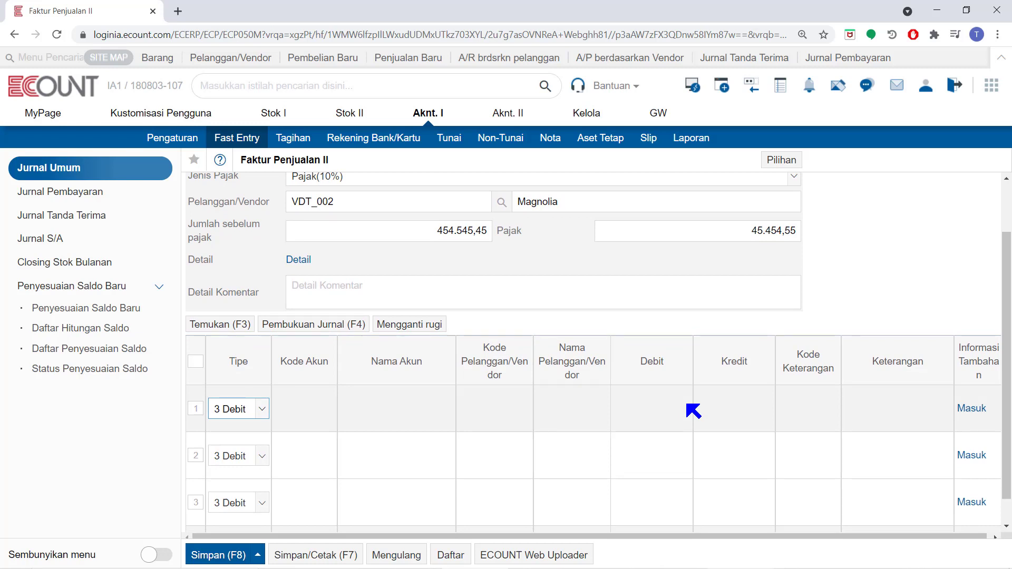
{"action": "left_click", "coordinate": [240, 410]}
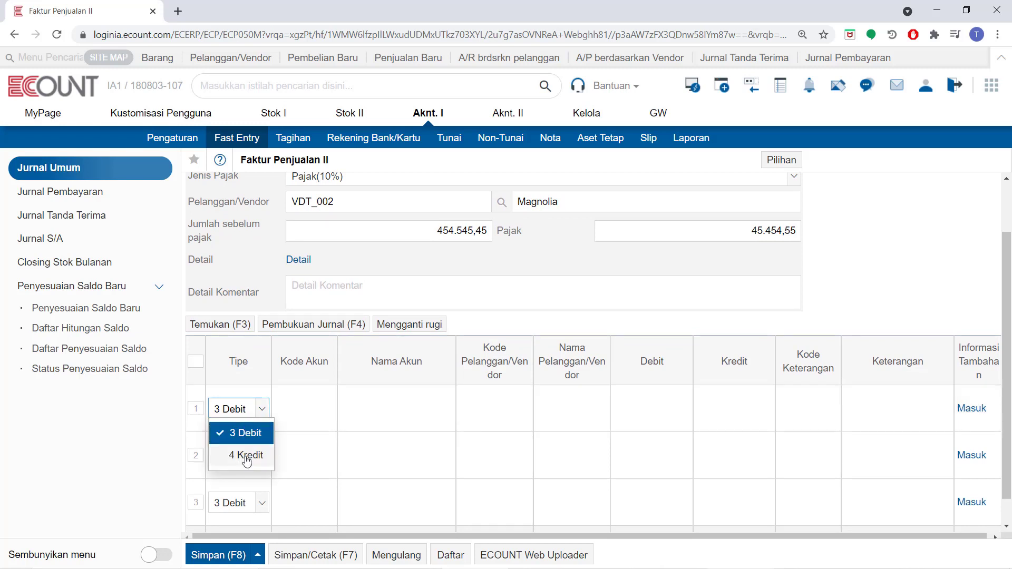
{"action": "left_click", "coordinate": [253, 433]}
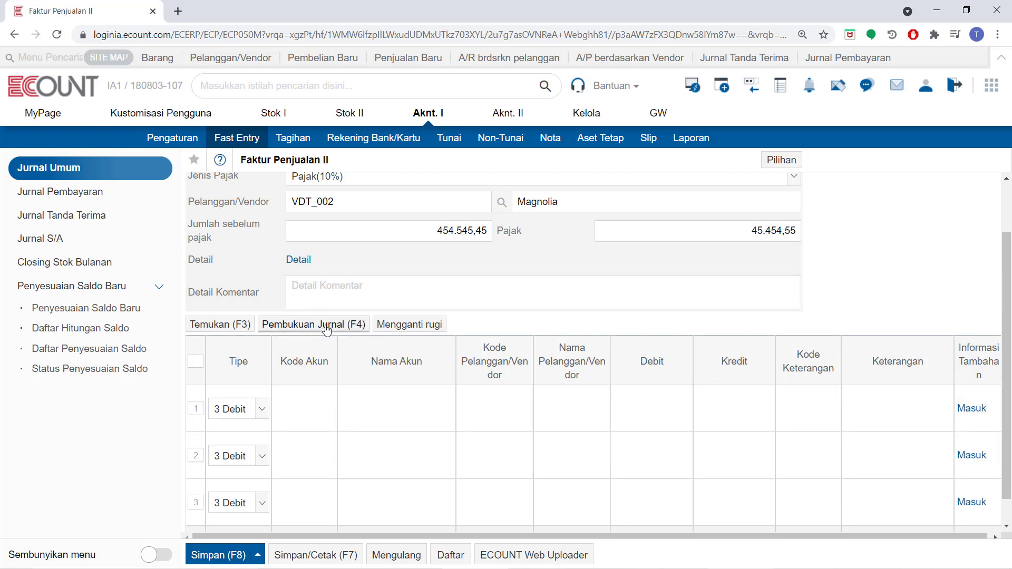
{"action": "left_click", "coordinate": [327, 325]}
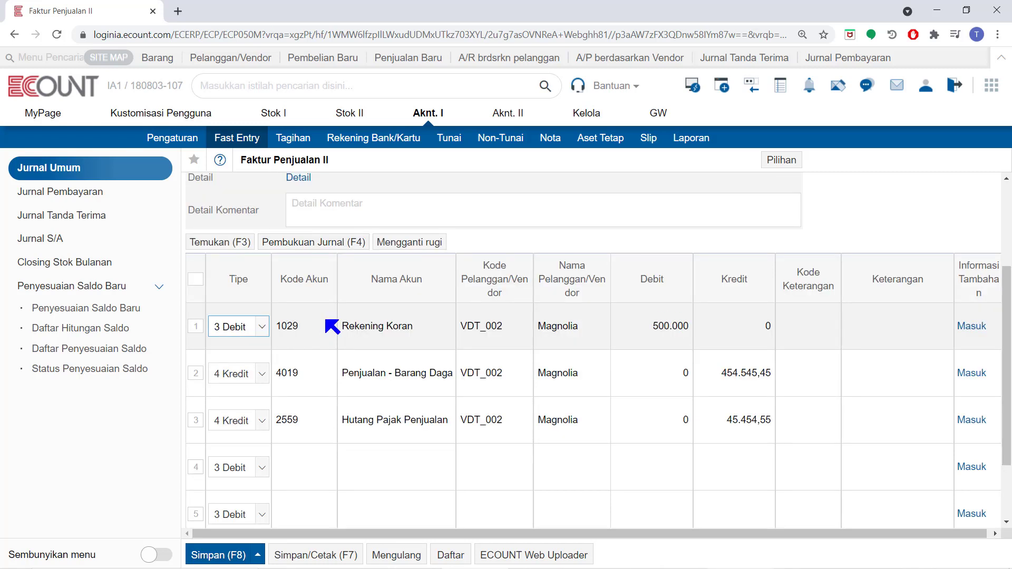
{"action": "scroll", "coordinate": [651, 243], "scroll_direction": "up", "scroll_amount": 1}
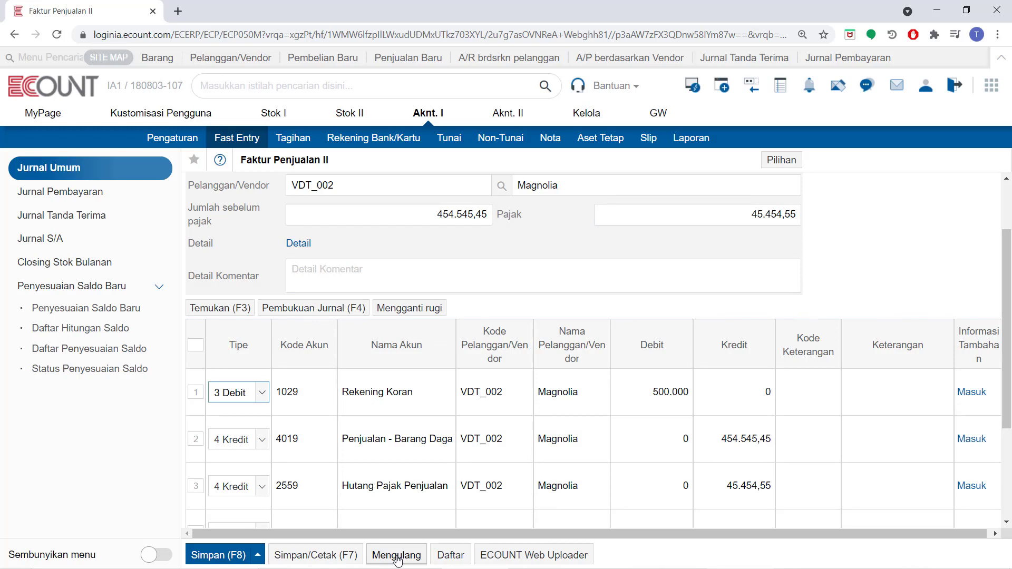
Step: Add a fourth journal line of type 4 Kredit for account 4049 with a credit amount of 200.000
{"action": "scroll", "coordinate": [464, 480], "scroll_direction": "down", "scroll_amount": 2}
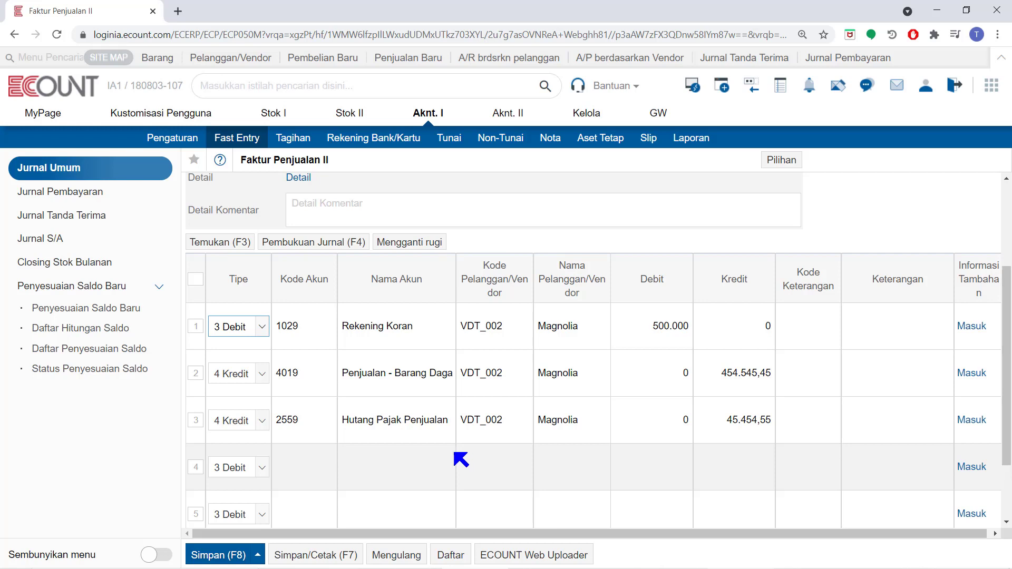
{"action": "left_click", "coordinate": [260, 468]}
{"action": "left_click", "coordinate": [261, 514]}
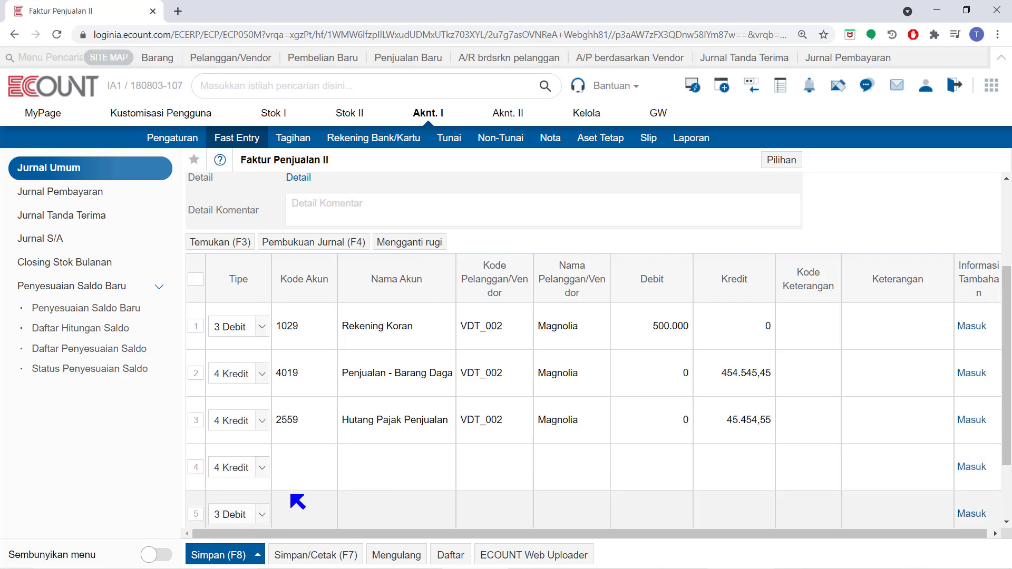
{"action": "left_click", "coordinate": [298, 464]}
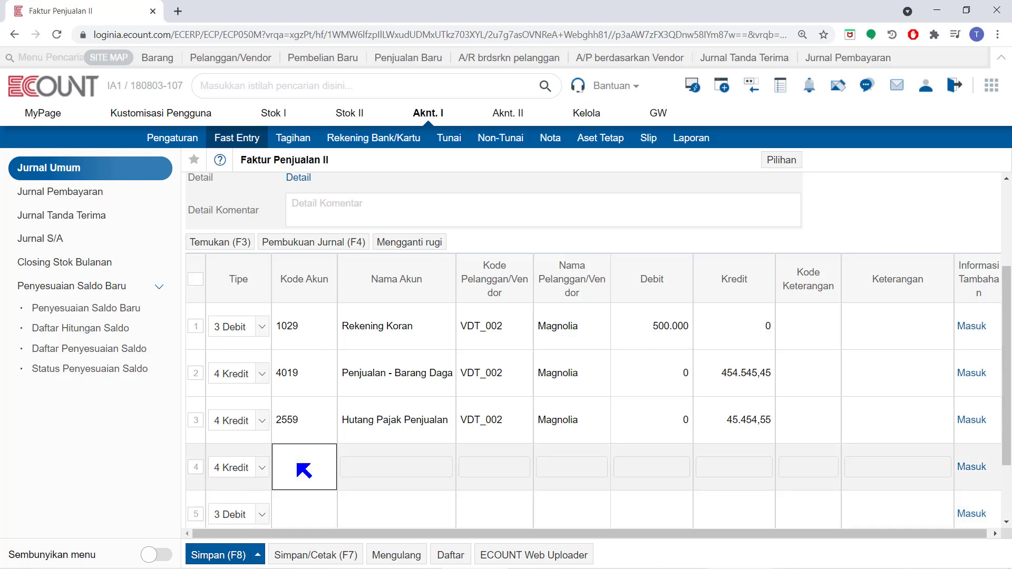
{"action": "type", "text": "4049"}
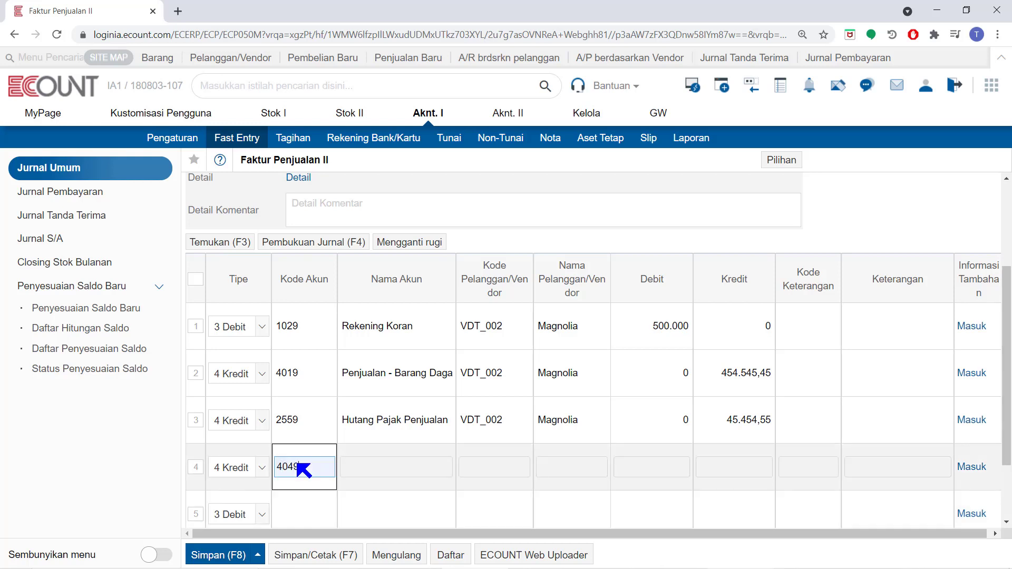
{"action": "key", "text": "Return"}
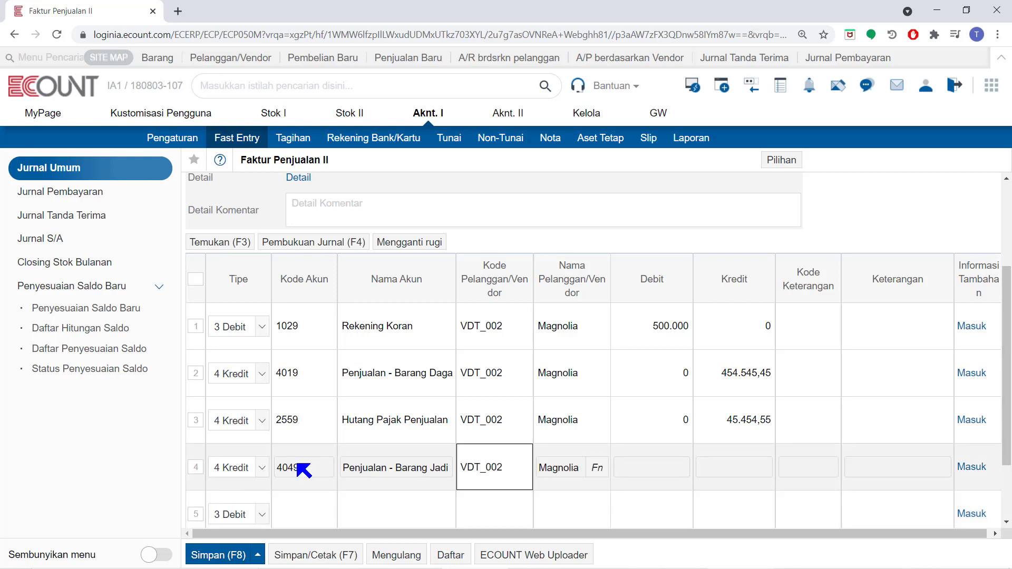
{"action": "left_click", "coordinate": [748, 475]}
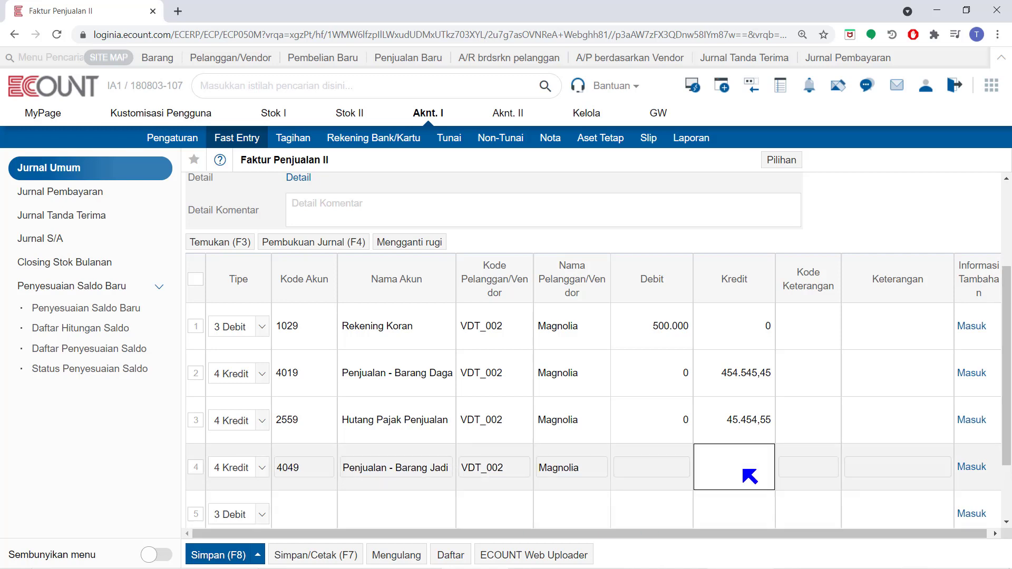
{"action": "type", "text": "2000000"}
{"action": "key", "text": "Return"}
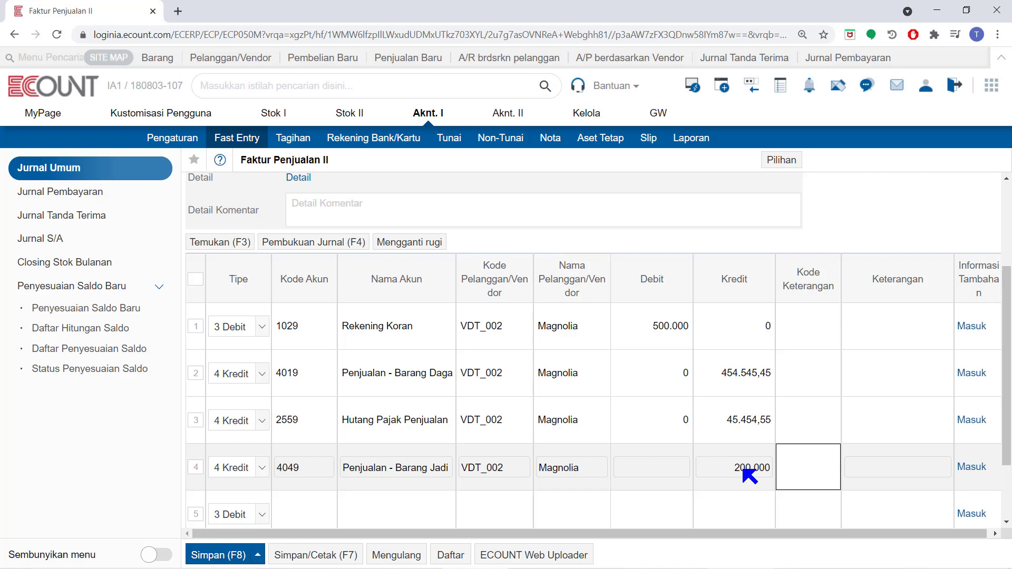
Step: Set the credit amount of the line for account 4019 to 254.545,45
{"action": "left_click", "coordinate": [726, 375]}
{"action": "left_click", "coordinate": [726, 371]}
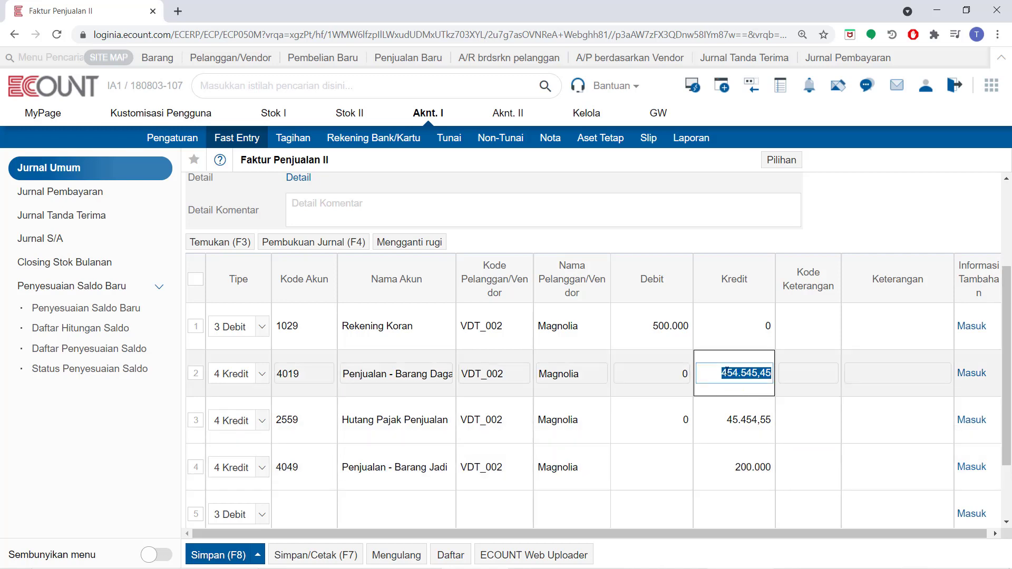
{"action": "left_click", "coordinate": [727, 371]}
{"action": "type", "text": "2"}
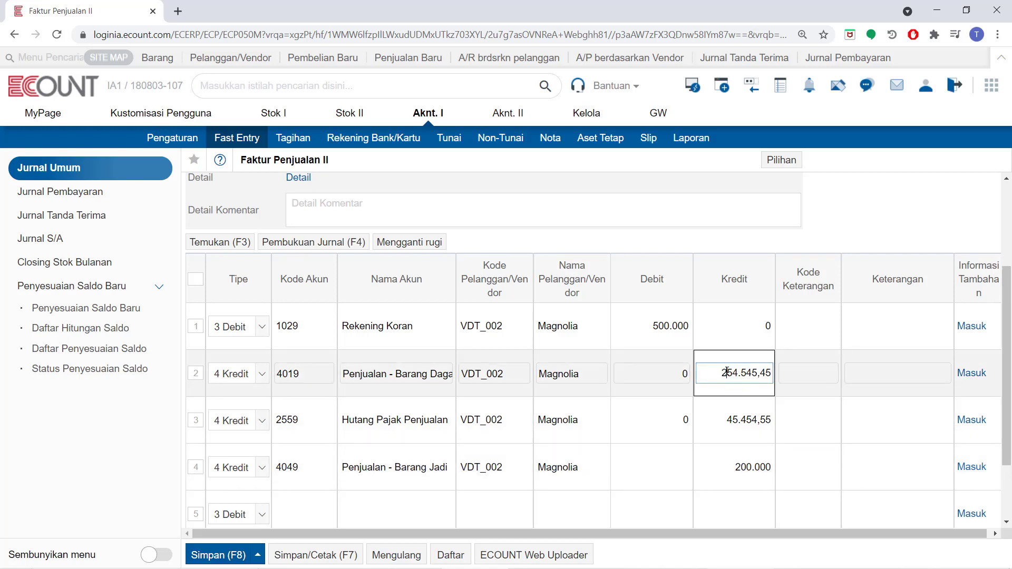
{"action": "left_click", "coordinate": [739, 440]}
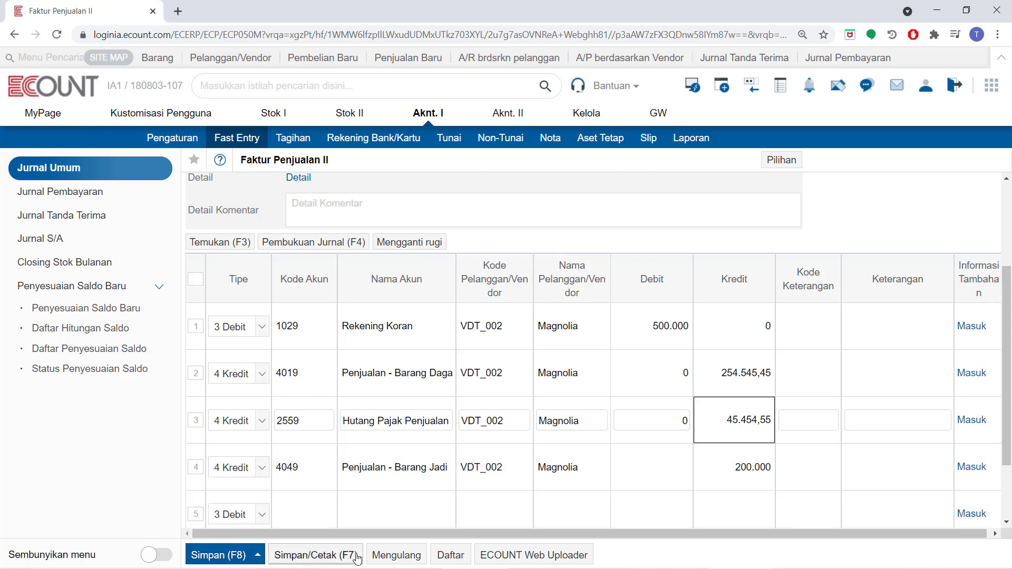
Step: Save the sales invoice slip with its print voucher, and close the voucher preview
{"action": "left_click", "coordinate": [334, 556]}
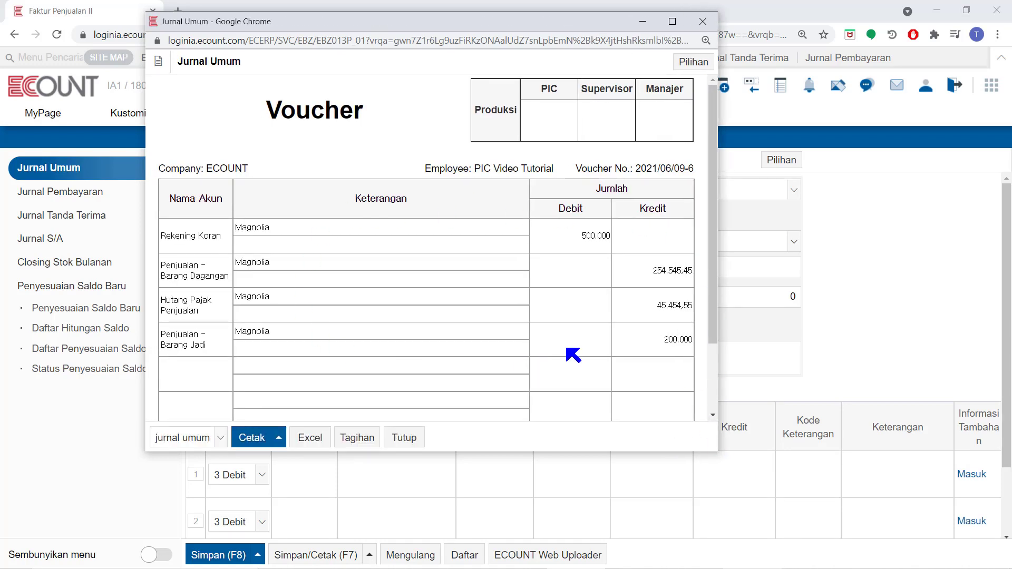
{"action": "left_click", "coordinate": [405, 437]}
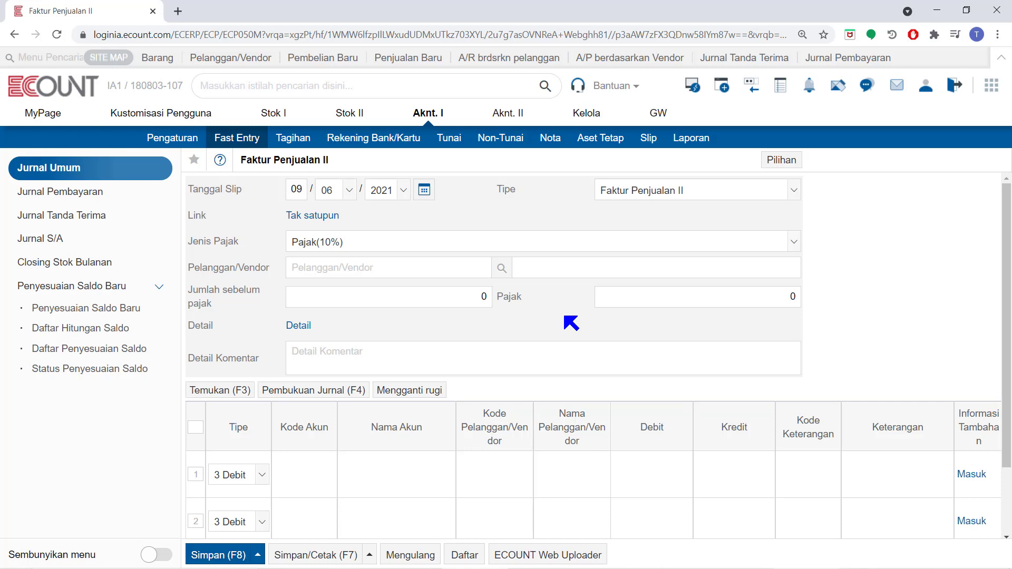
Step: Change the slip type to Faktur Pembelian II and assign ABC Store as the vendor
{"action": "left_click", "coordinate": [697, 202]}
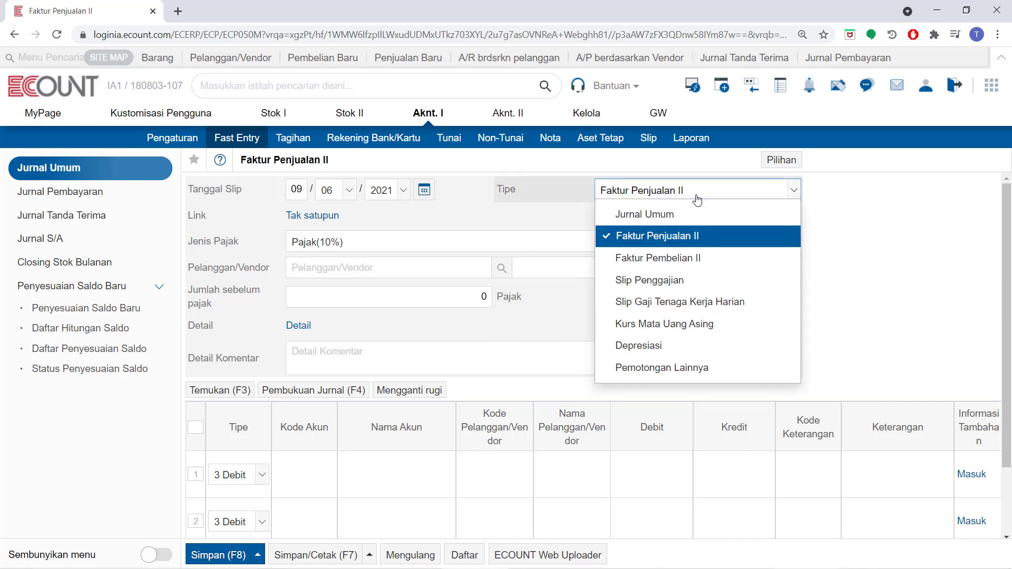
{"action": "left_click", "coordinate": [694, 257]}
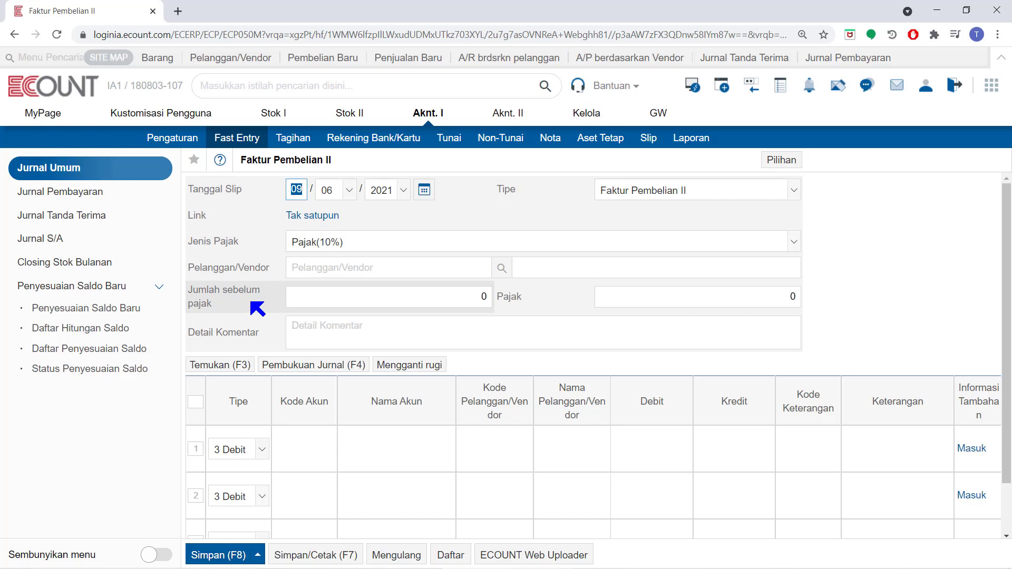
{"action": "left_click", "coordinate": [328, 263]}
{"action": "type", "text": "abc sto"}
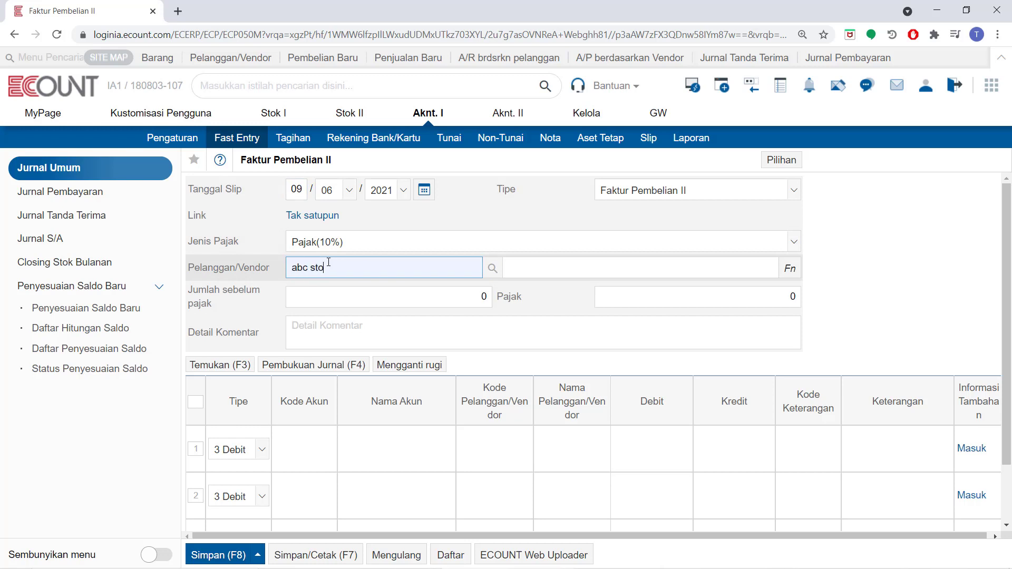
{"action": "key", "text": "Return"}
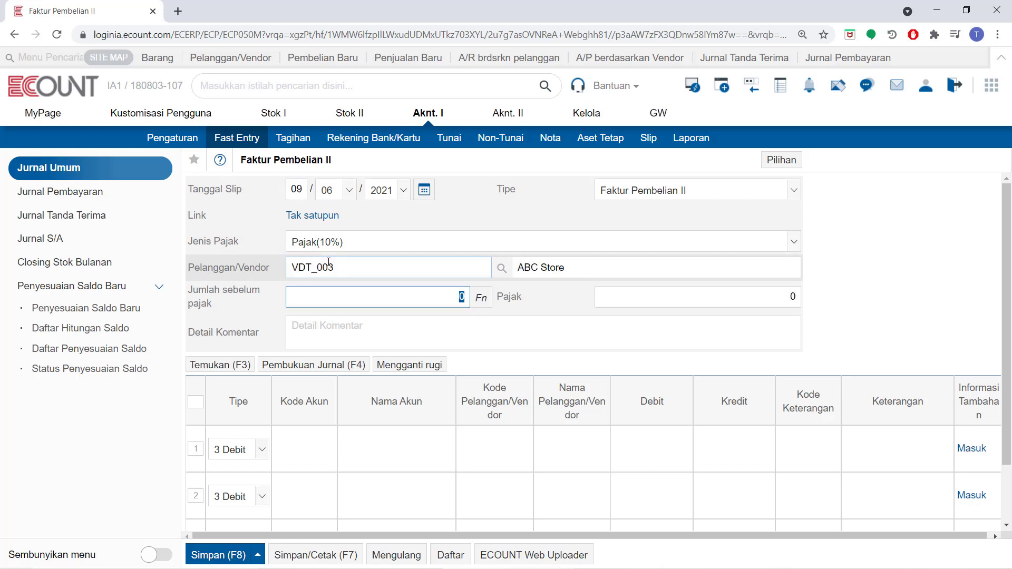
Step: Enter 300.000 as the purchase invoice's pre-tax amount and generate its journal lines with Pembukuan Jurnal
{"action": "type", "text": "300.000"}
{"action": "key", "text": "Return"}
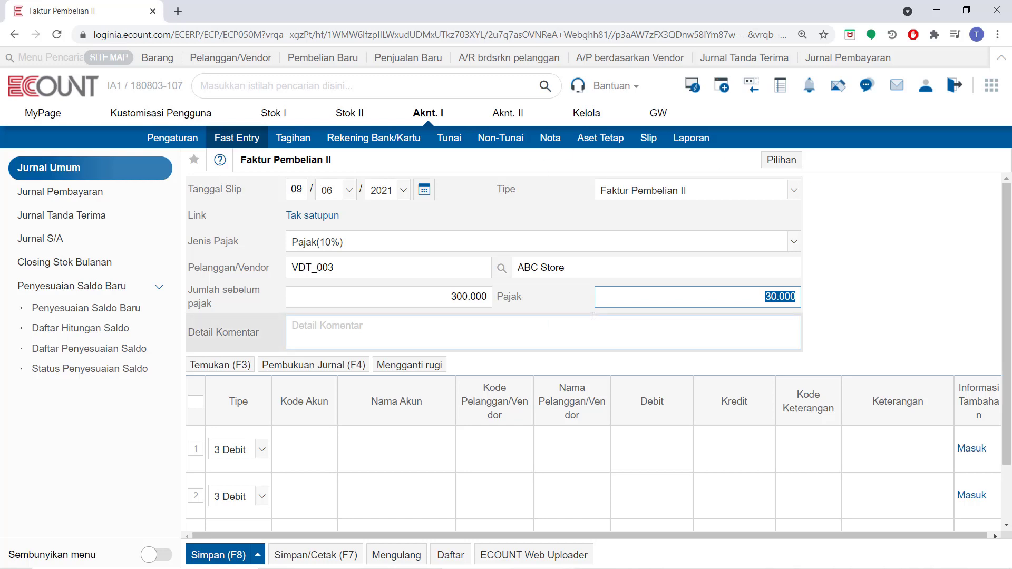
{"action": "left_click", "coordinate": [329, 367]}
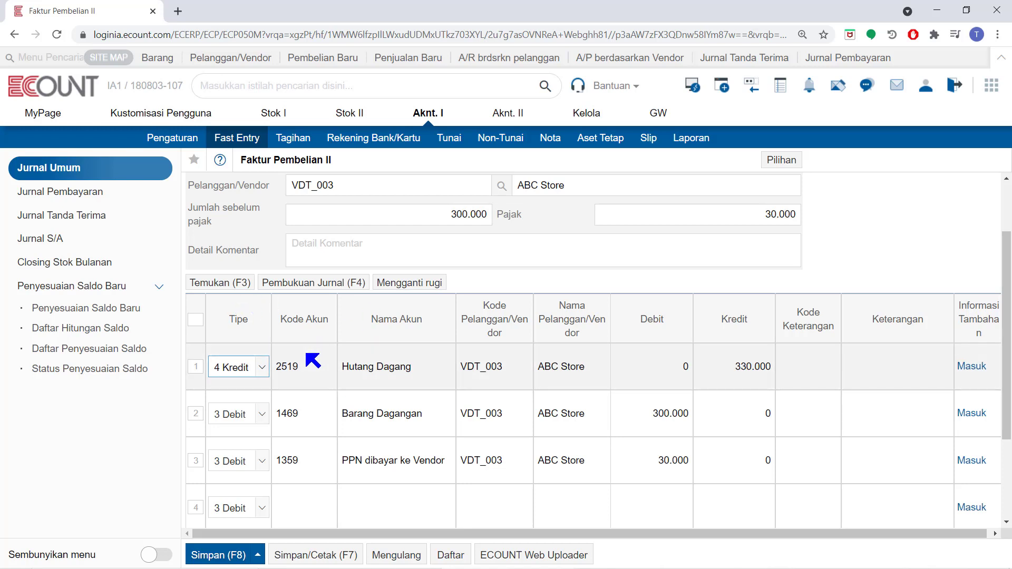
Step: Save the purchase invoice slip with its print voucher, and widen the voucher preview window
{"action": "left_click", "coordinate": [316, 555]}
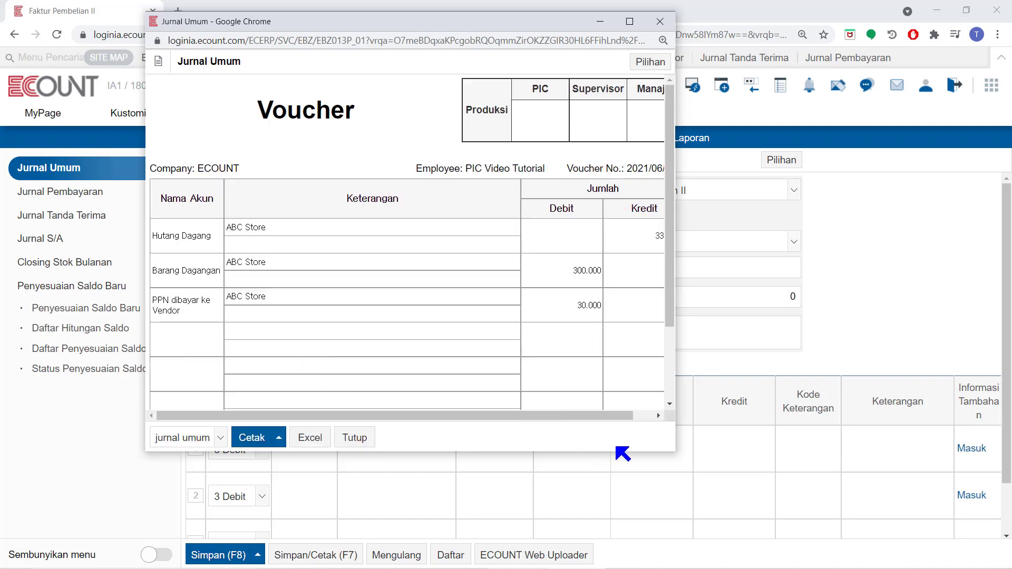
{"action": "left_click_drag", "start_coordinate": [677, 440], "coordinate": [734, 439]}
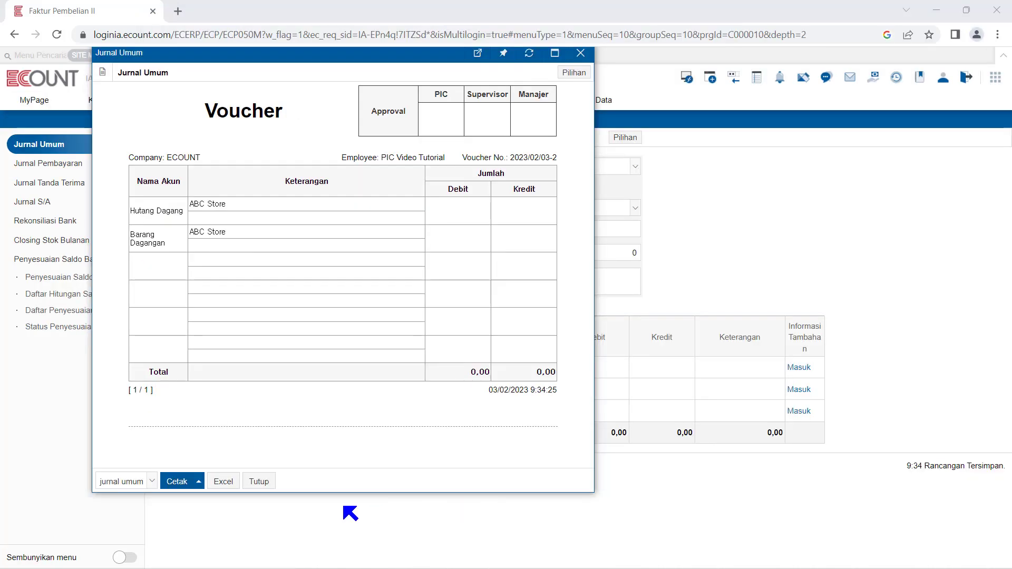
Step: Close the voucher preview, and set the new purchase invoice slip to tax type Pajak(10%) with Magnolia as the vendor
{"action": "left_click", "coordinate": [260, 481]}
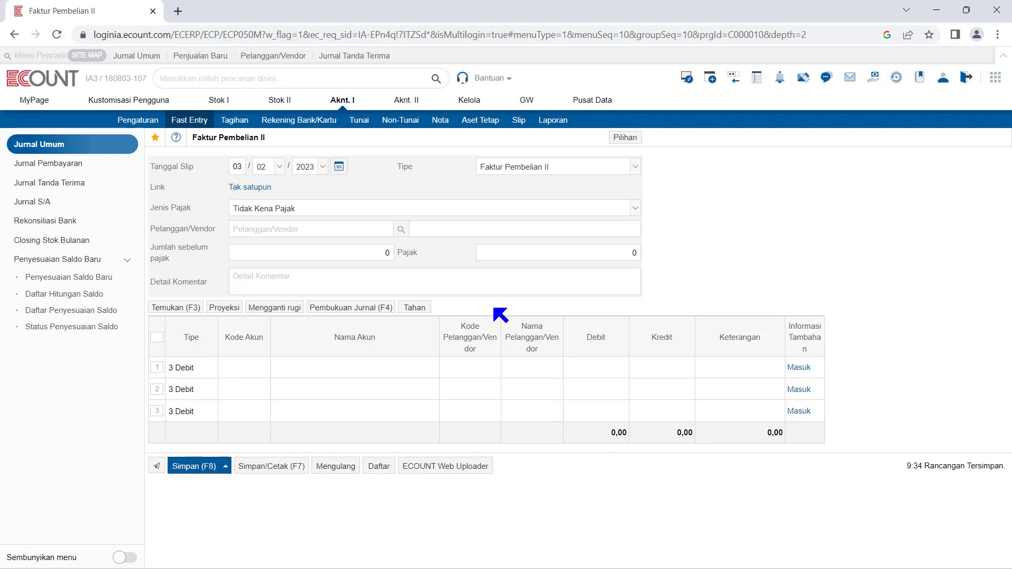
{"action": "left_click", "coordinate": [394, 217]}
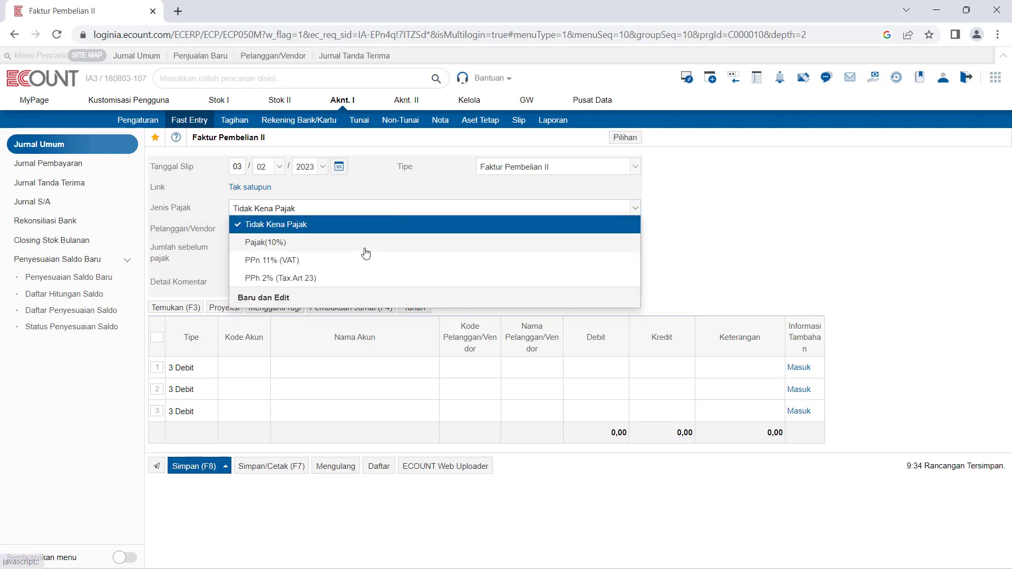
{"action": "left_click", "coordinate": [337, 240]}
{"action": "left_click", "coordinate": [321, 230]}
{"action": "type", "text": "magnol"}
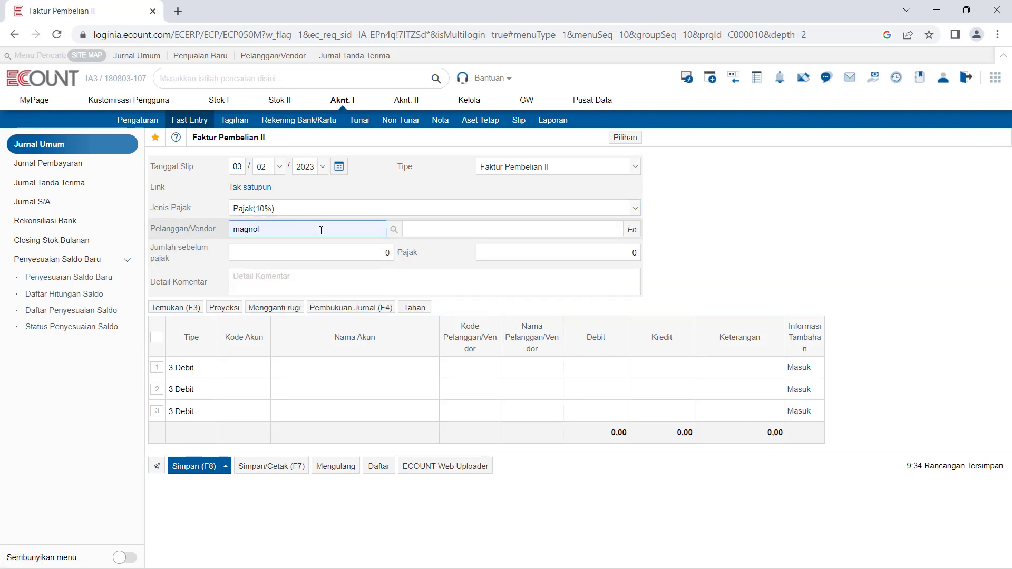
{"action": "key", "text": "Return"}
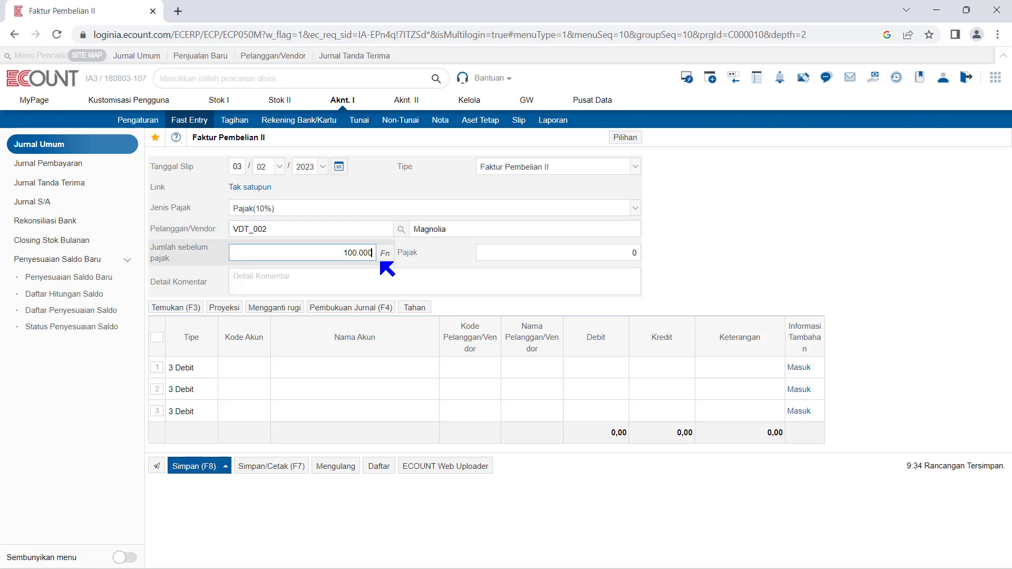
Step: Enter 100.000 as the Magnolia slip's pre-tax amount and generate its journal lines with Pembukuan Jurnal
{"action": "key", "text": "Return"}
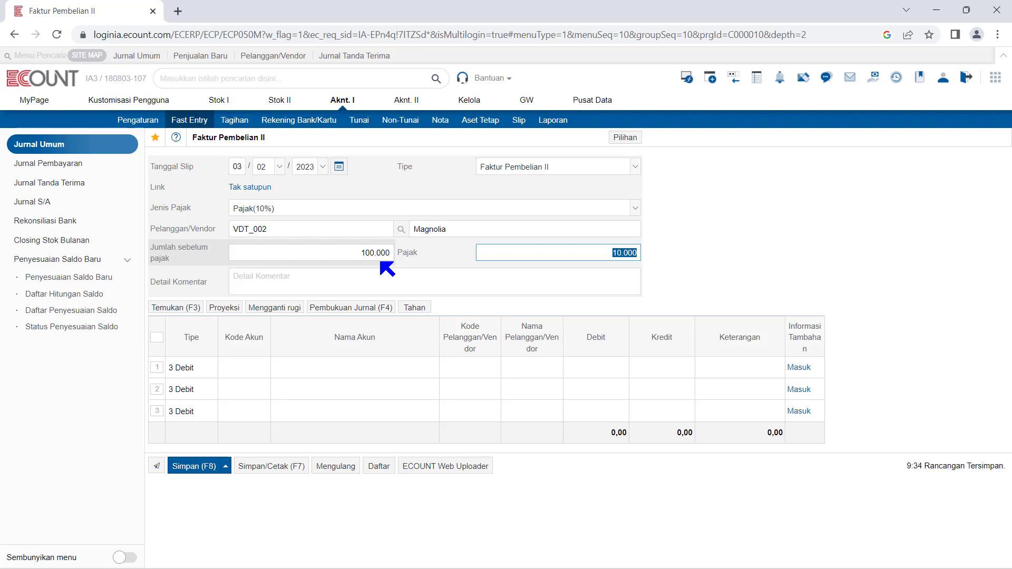
{"action": "left_click", "coordinate": [499, 312]}
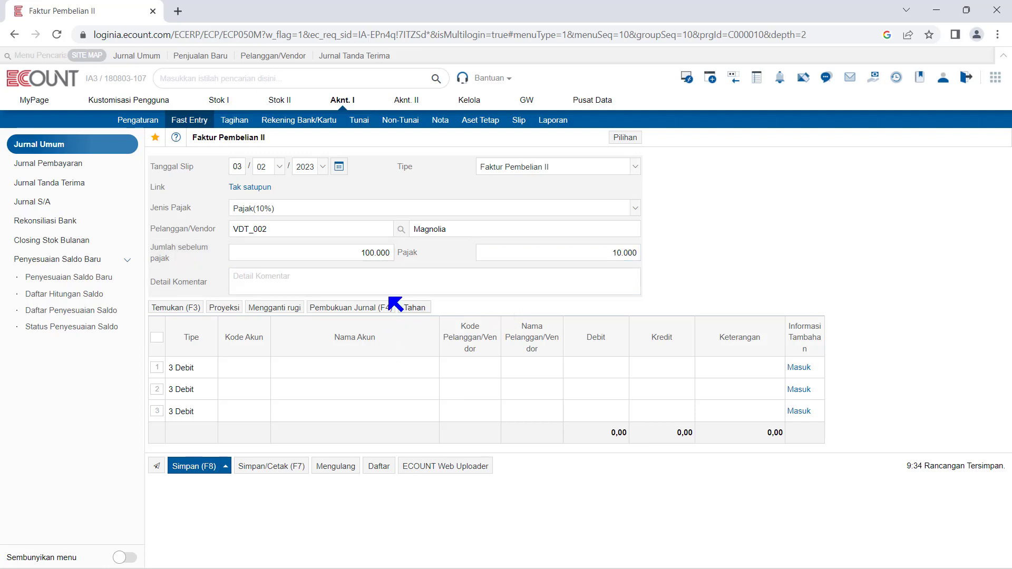
{"action": "left_click", "coordinate": [371, 308]}
{"action": "left_click", "coordinate": [516, 293]}
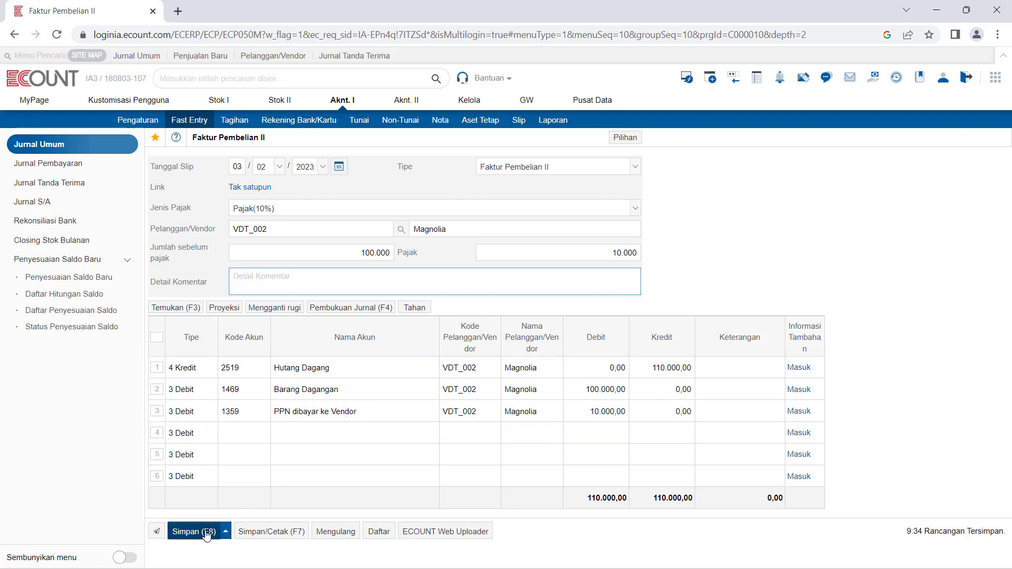
Step: Put the Magnolia purchase slip on hold, and reload it into the empty form from the held slips list
{"action": "mouse_move", "coordinate": [209, 529]}
{"action": "left_click", "coordinate": [220, 494]}
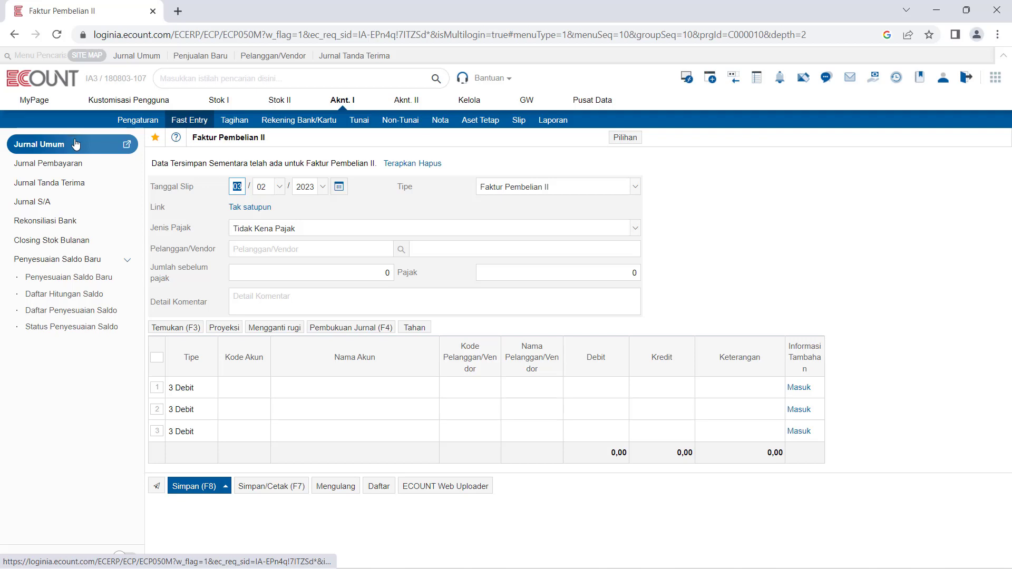
{"action": "left_click", "coordinate": [421, 329]}
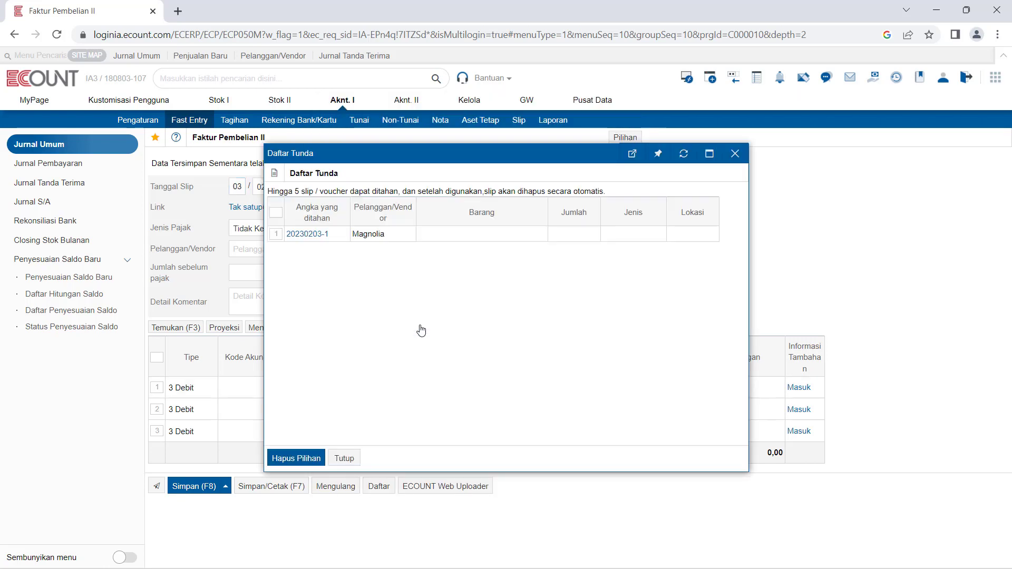
{"action": "left_click", "coordinate": [313, 234]}
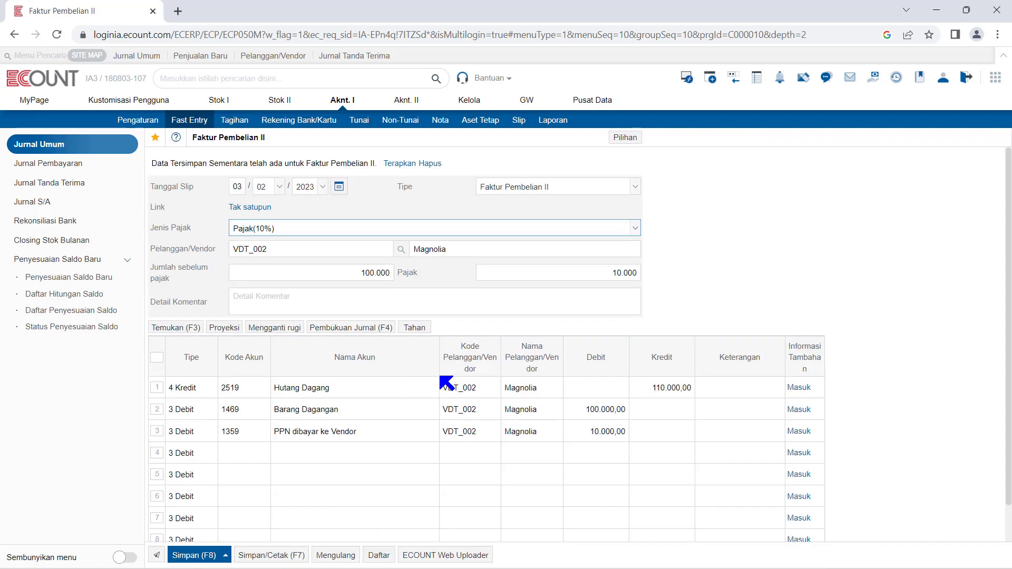
Step: Update the reloaded slip to a pre-tax amount of 150.000 with regenerated journal lines, and save it
{"action": "left_click", "coordinate": [303, 272]}
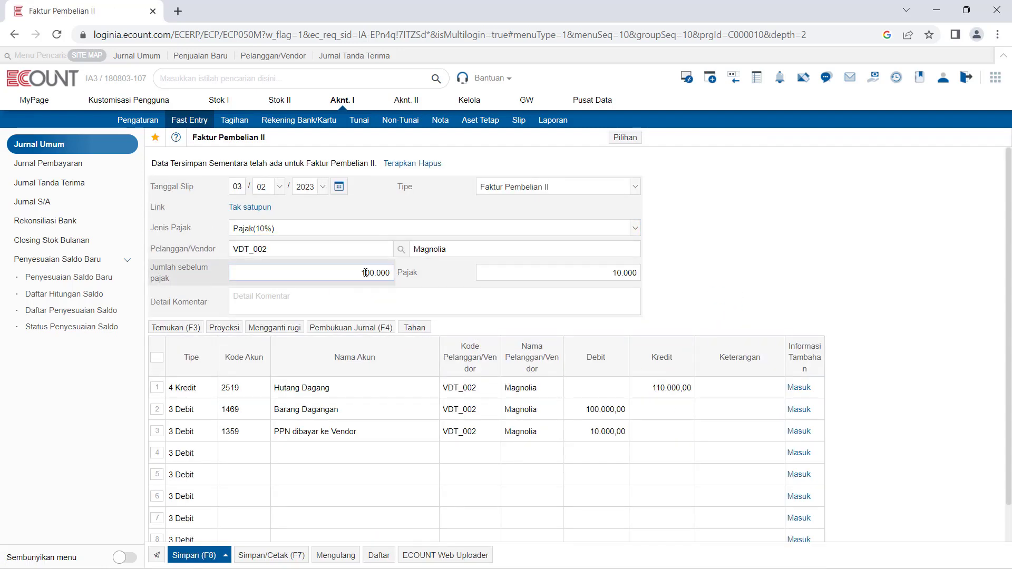
{"action": "type", "text": "15.000"}
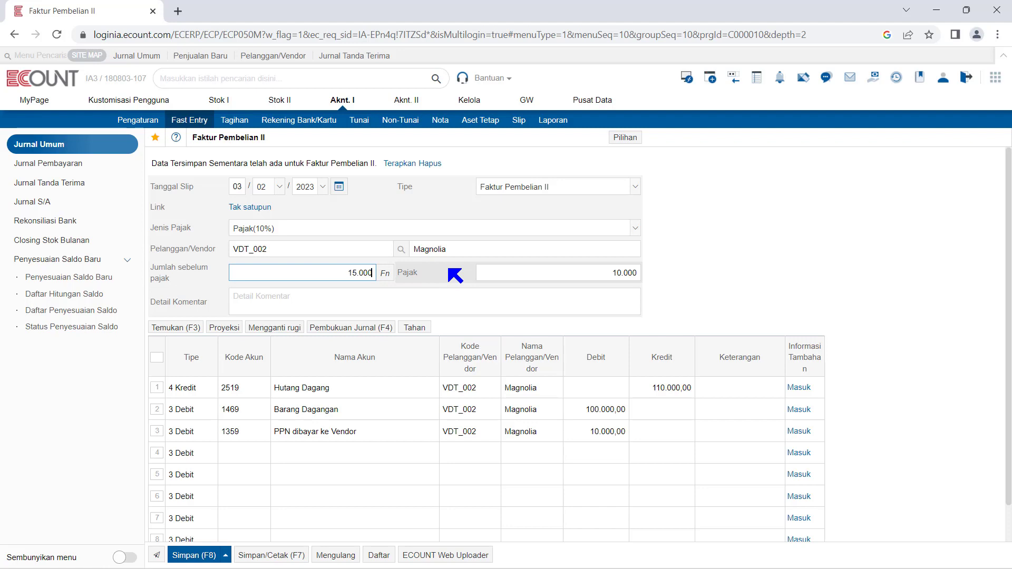
{"action": "left_click", "coordinate": [501, 300]}
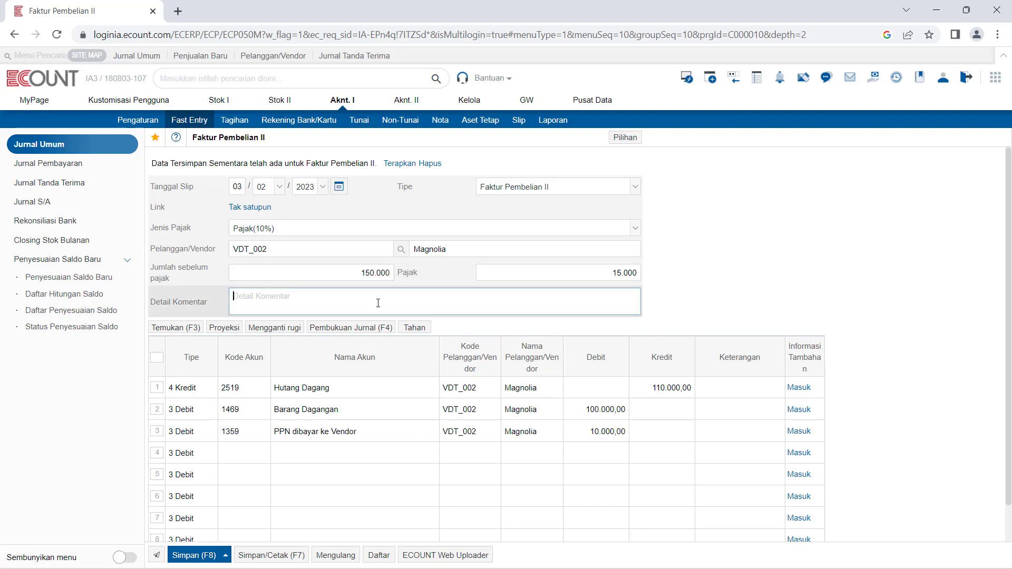
{"action": "left_click", "coordinate": [343, 327]}
{"action": "left_click", "coordinate": [685, 318]}
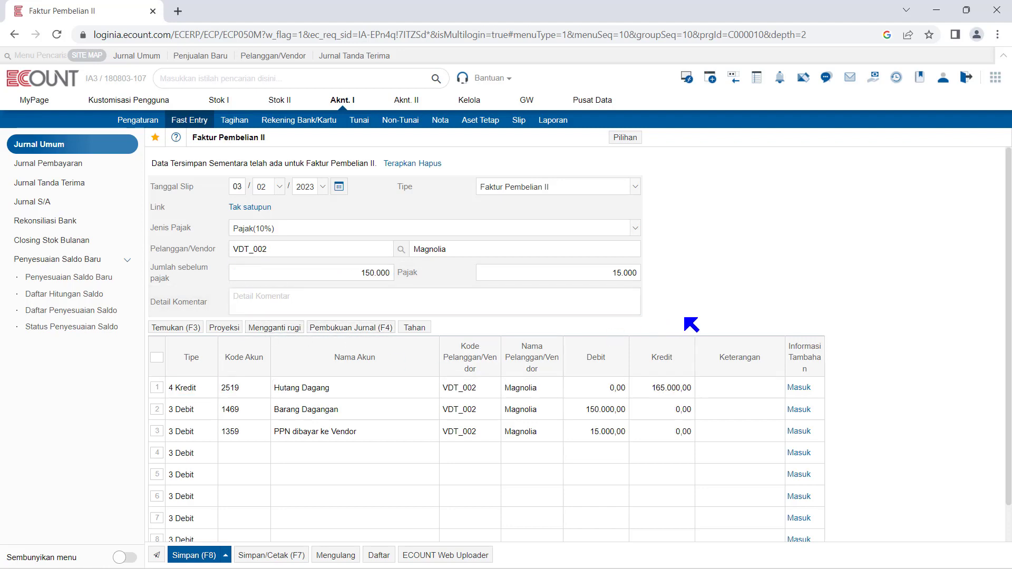
{"action": "left_click", "coordinate": [197, 557]}
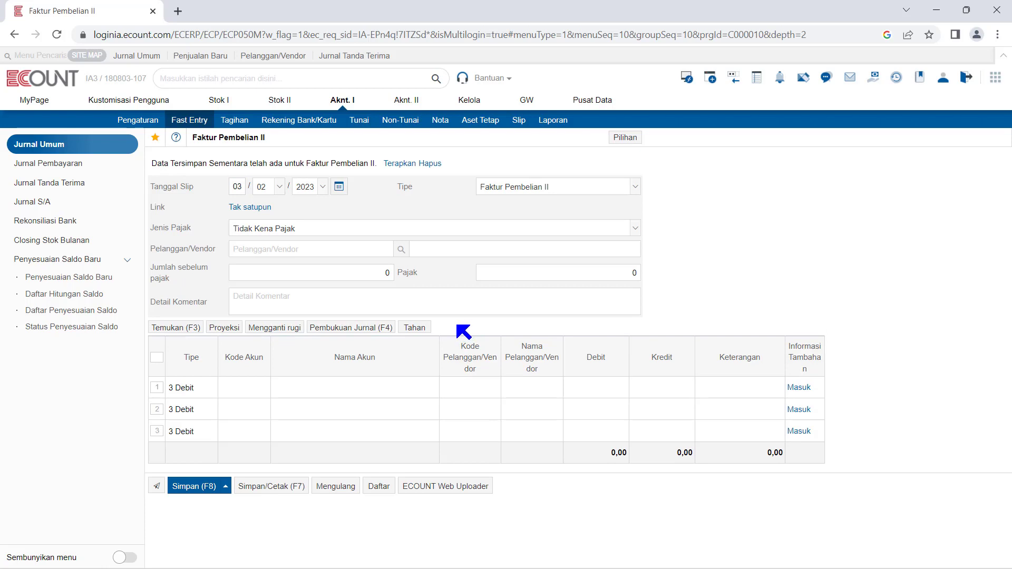
Step: Change the slip type to Faktur Penjualan II and view the list of available slip types
{"action": "left_click", "coordinate": [567, 186]}
{"action": "left_click", "coordinate": [569, 224]}
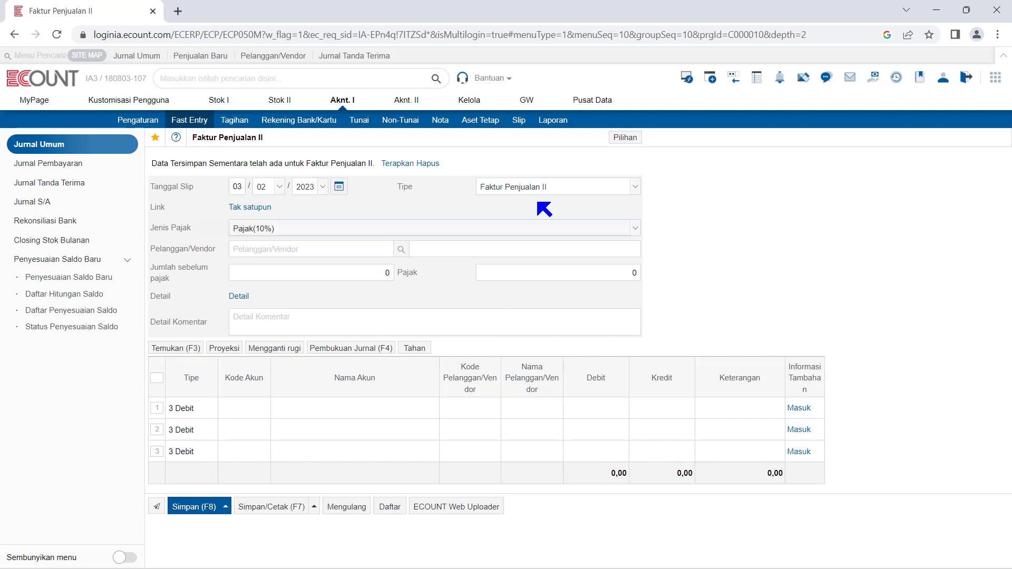
{"action": "left_click", "coordinate": [535, 189]}
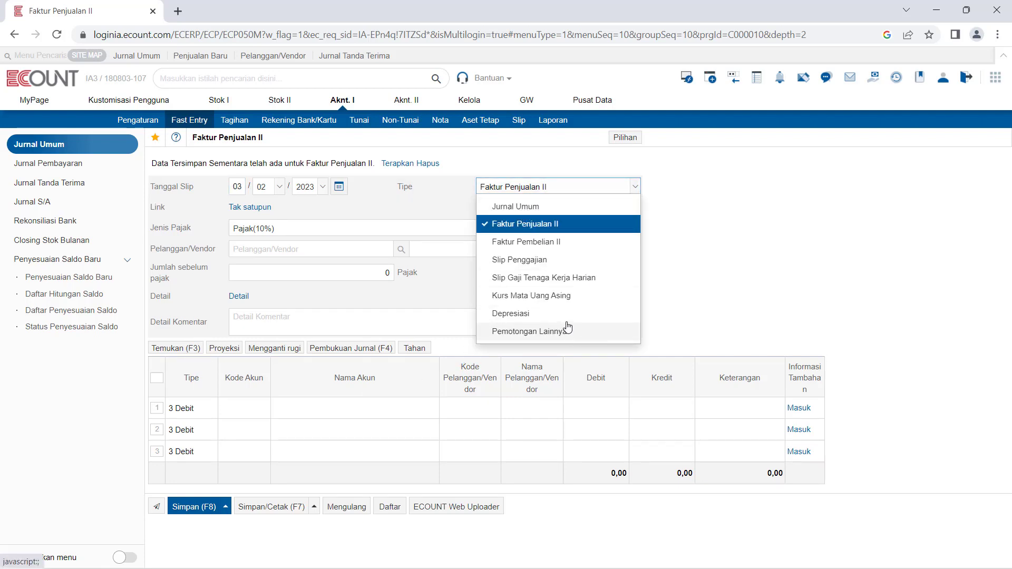
{"action": "left_click", "coordinate": [702, 313]}
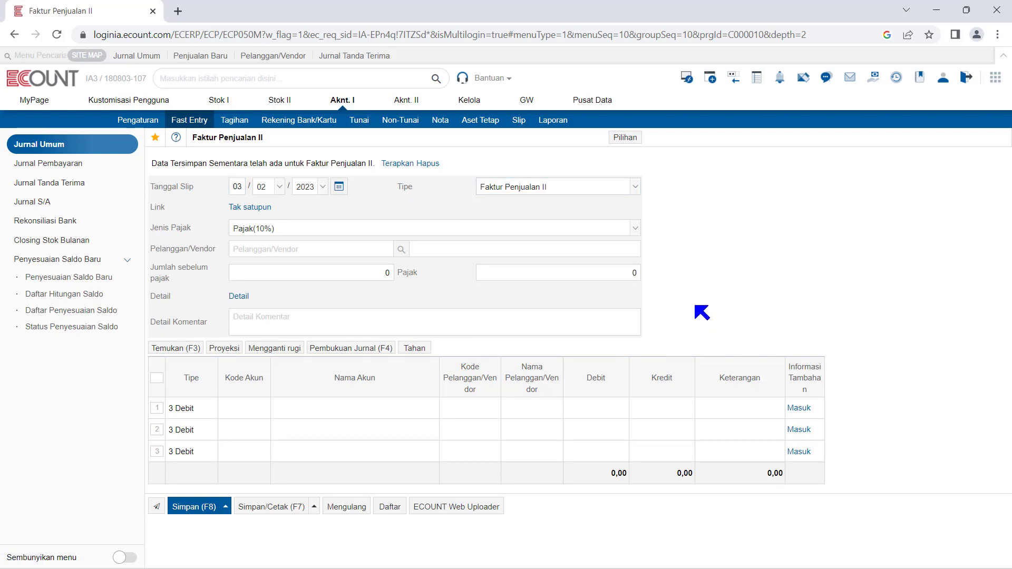